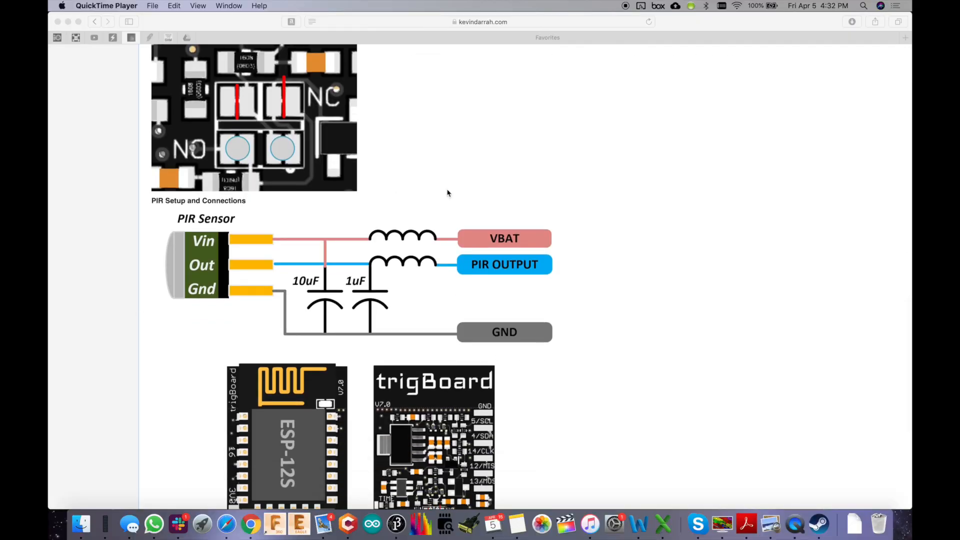
pyautogui.scroll(-2, 445, 349)
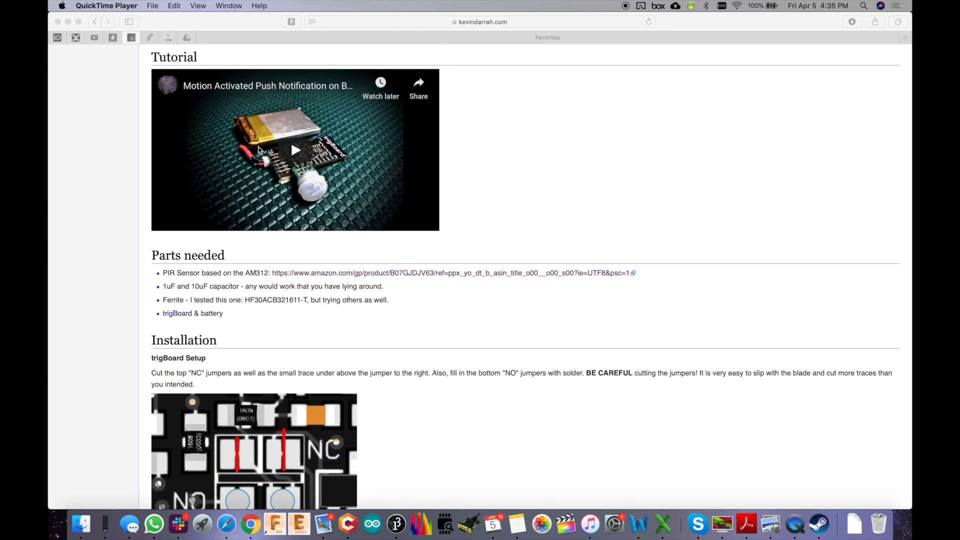
pyautogui.scroll(-8, 326, 174)
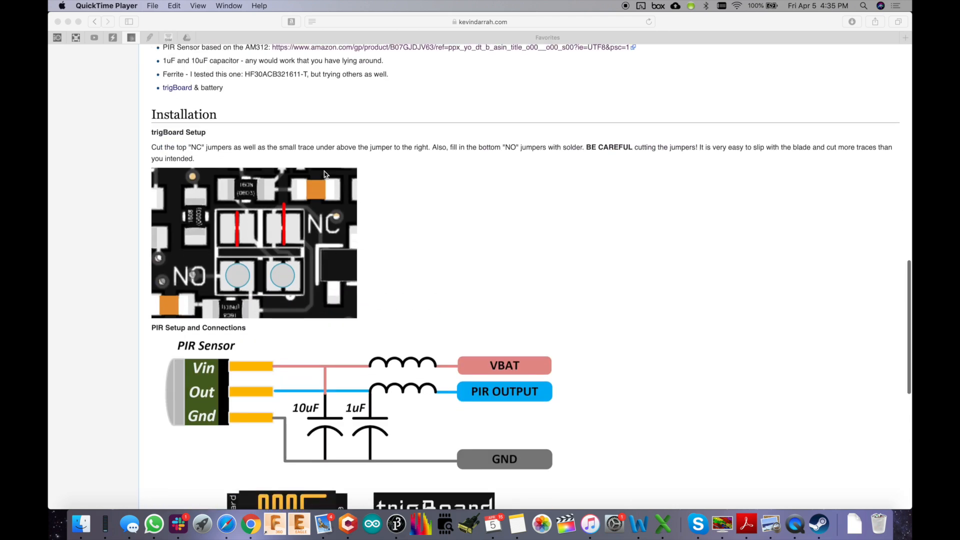
pyautogui.scroll(-3, 325, 173)
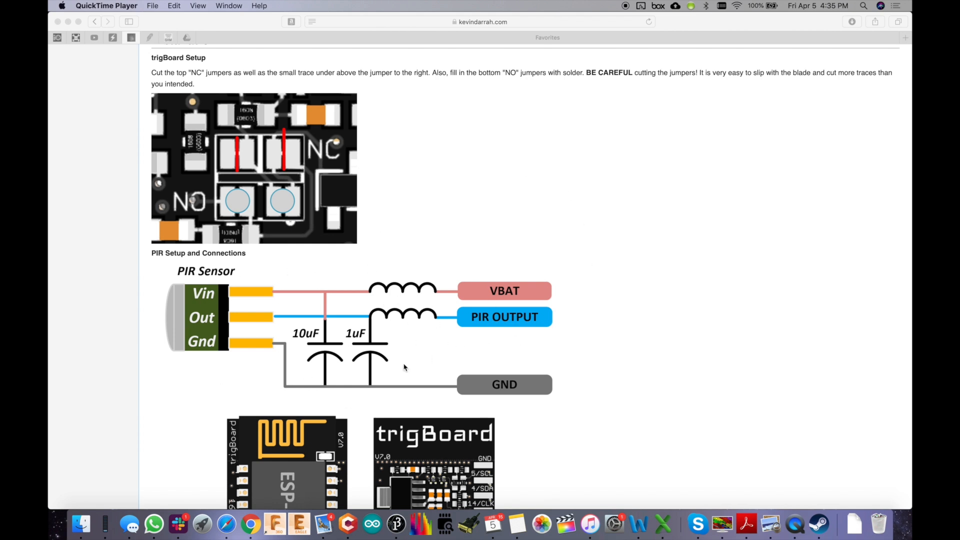
pyautogui.scroll(4, 405, 366)
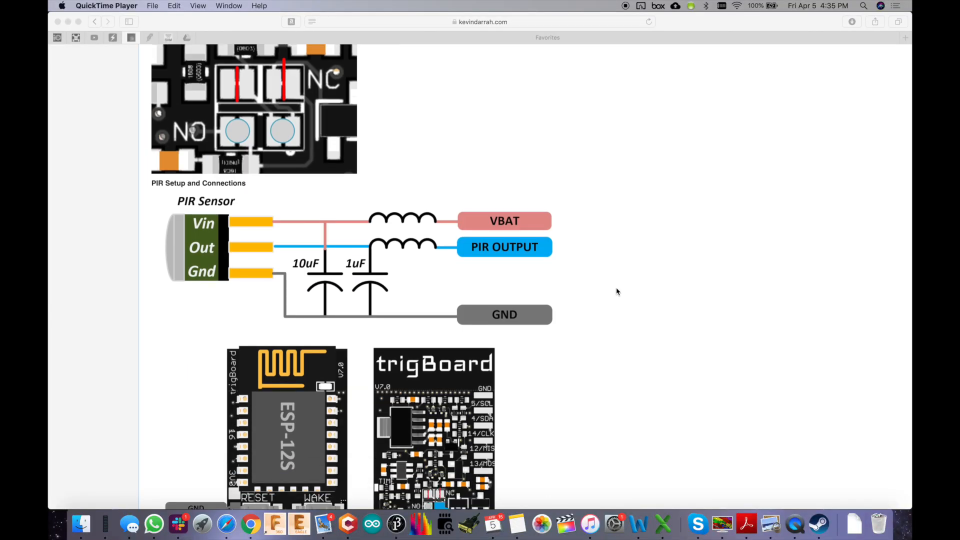
pyautogui.scroll(1, 616, 292)
pyautogui.scroll(3, 617, 292)
pyautogui.scroll(2, 617, 292)
pyautogui.scroll(-6, 617, 292)
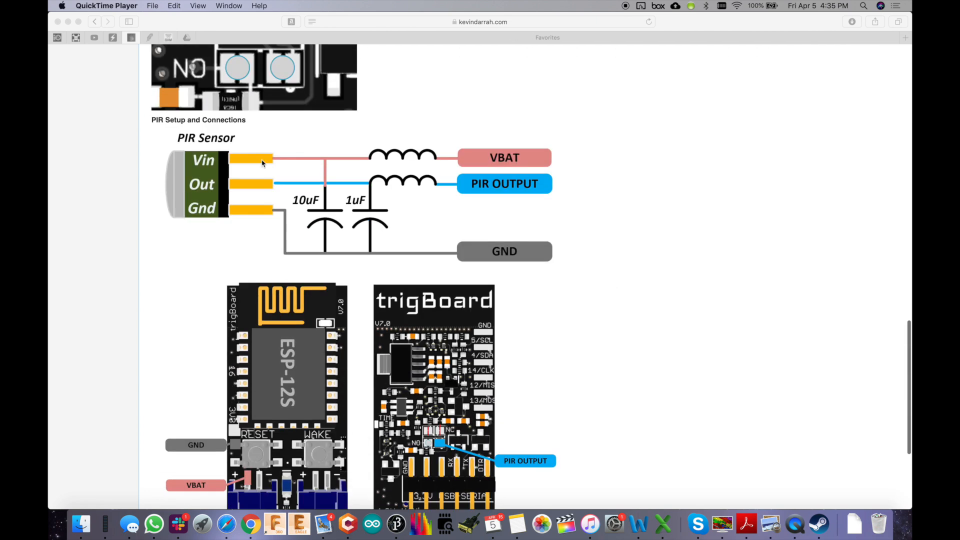